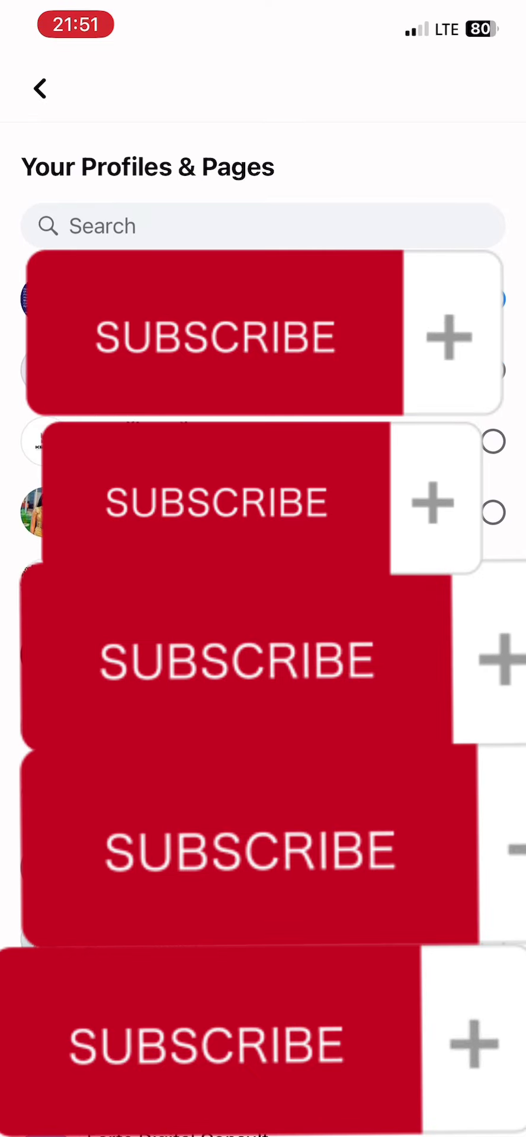
# Step: Switch to acting as the Kemjii Media Page and open its Settings
pyautogui.click(494, 463)
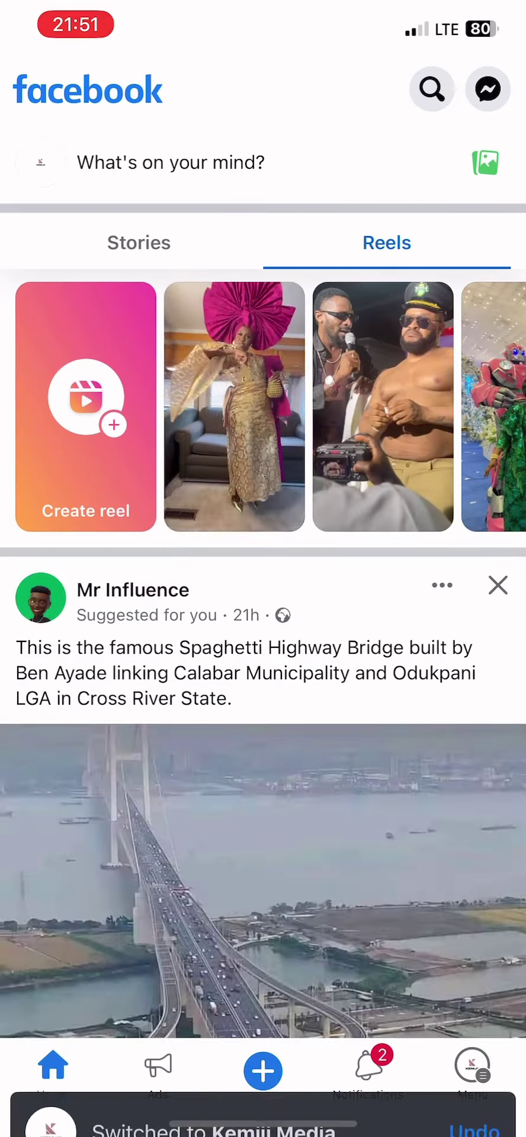
pyautogui.click(472, 1066)
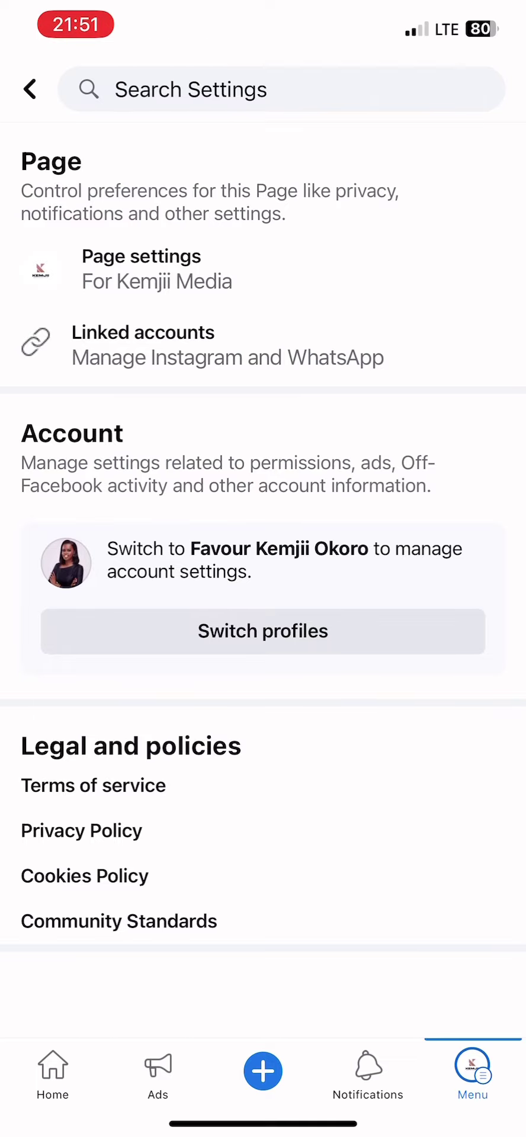
# Step: Open the Linked accounts section of Kemjii Media's settings
pyautogui.click(227, 344)
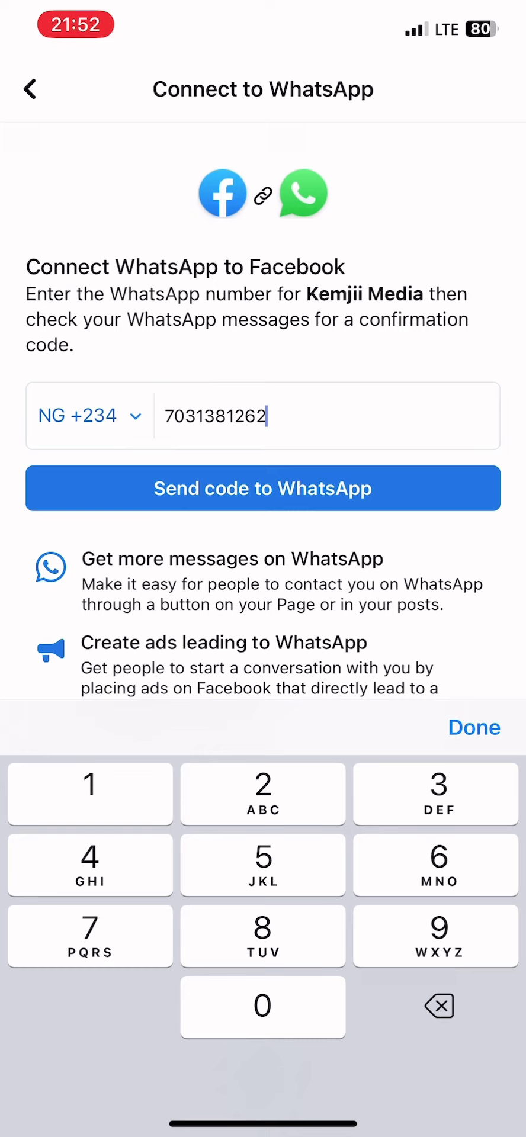
# Step: Send a confirmation code to the Page's WhatsApp number
pyautogui.click(263, 487)
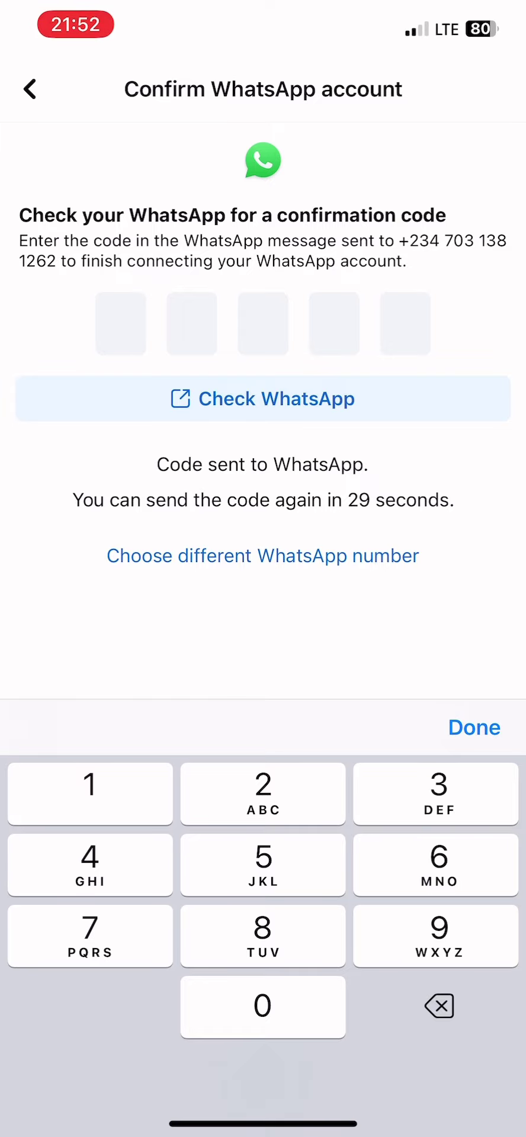
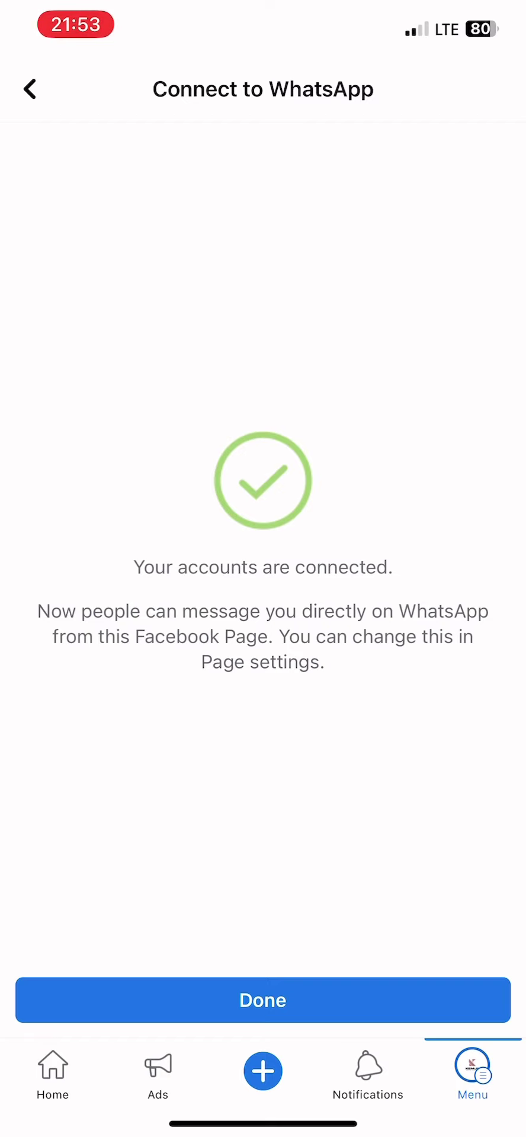
# Step: Screenshot the WhatsApp connection success screen, then dismiss it with Done
pyautogui.press('Print')
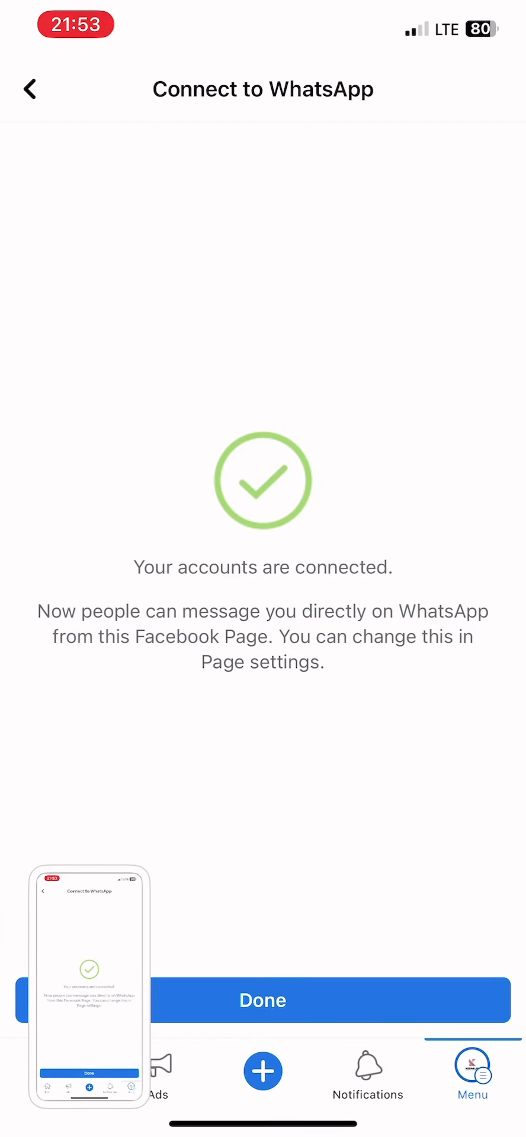
pyautogui.click(263, 999)
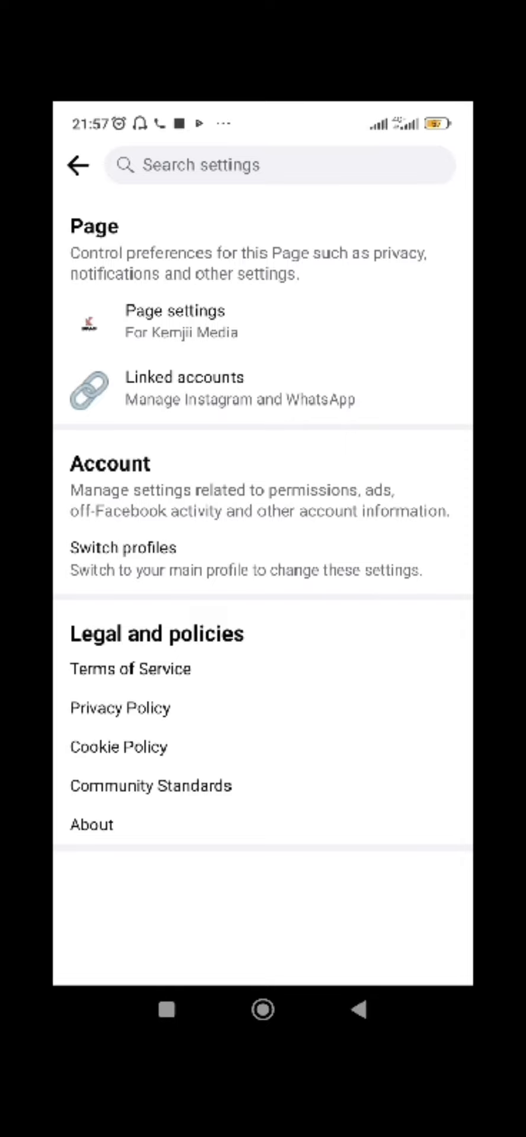
# Step: Open the Page's linked WhatsApp account to show 'Use WhatsApp as action button' switched on
pyautogui.click(366, 409)
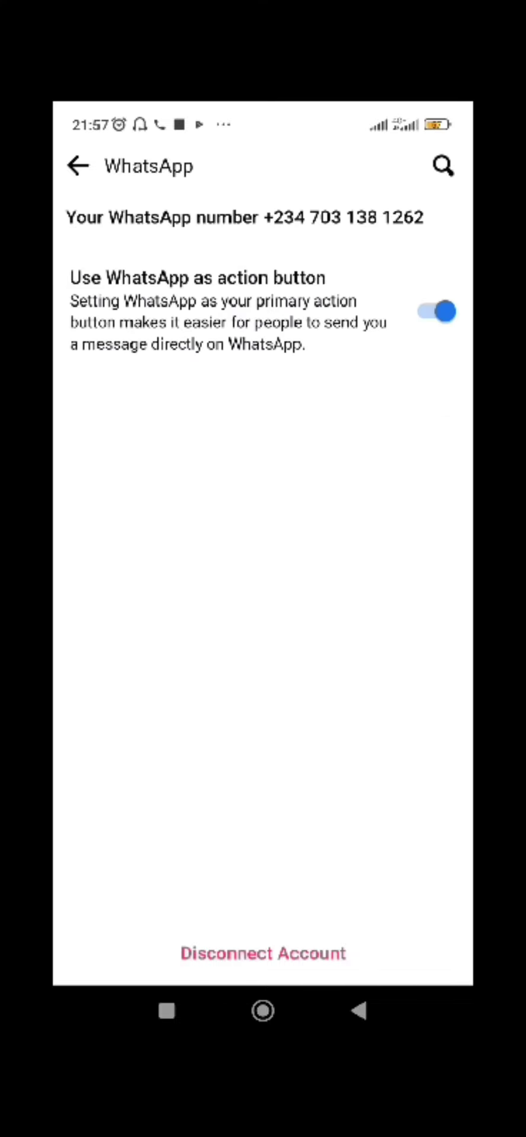
pyautogui.click(78, 166)
pyautogui.click(77, 165)
pyautogui.click(323, 1006)
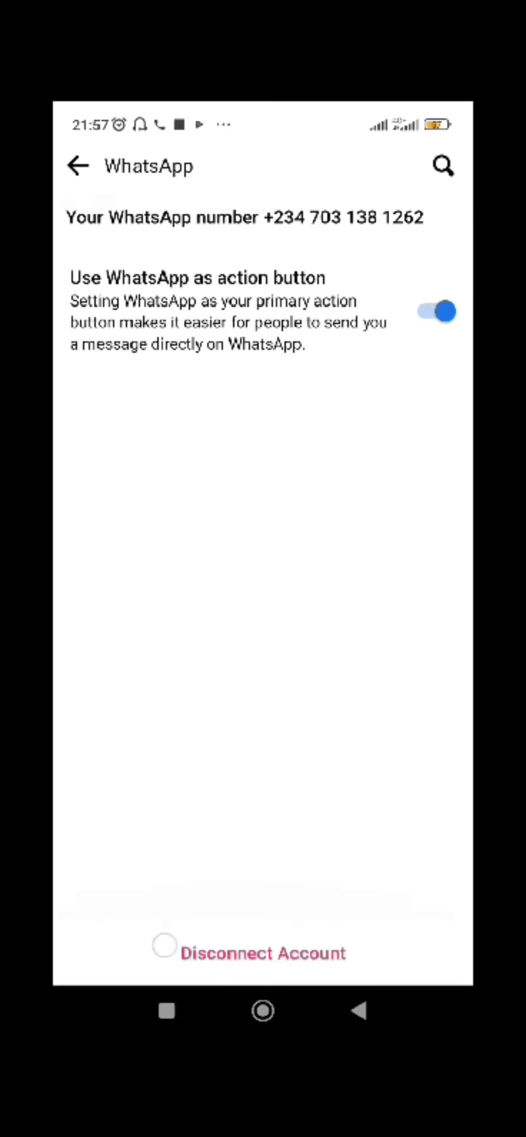